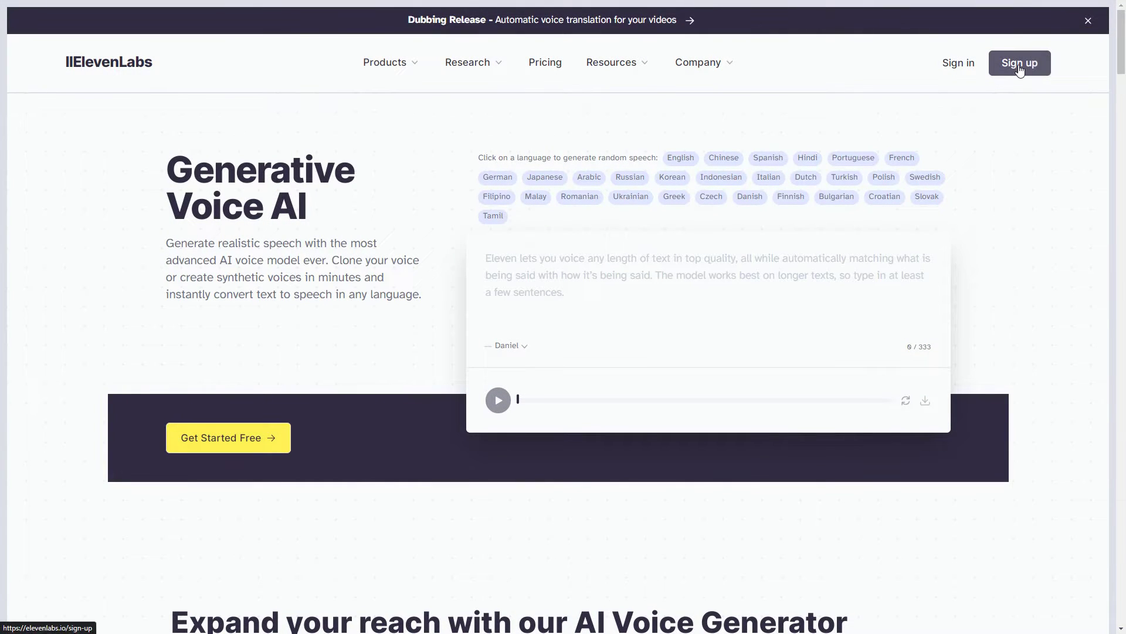
Sign up for an ElevenLabs account and land on Speech Synthesis with voice Rachel and Multilingual v2.
click(1020, 65)
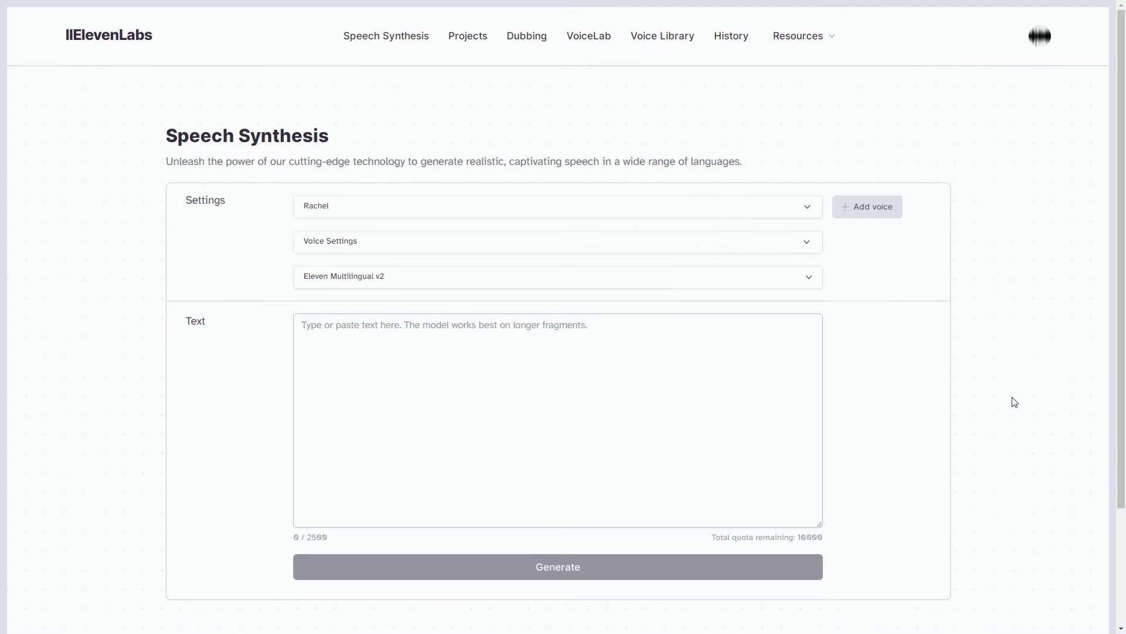
Start a new dub named PR-Dubbing with Upload as its source.
click(528, 41)
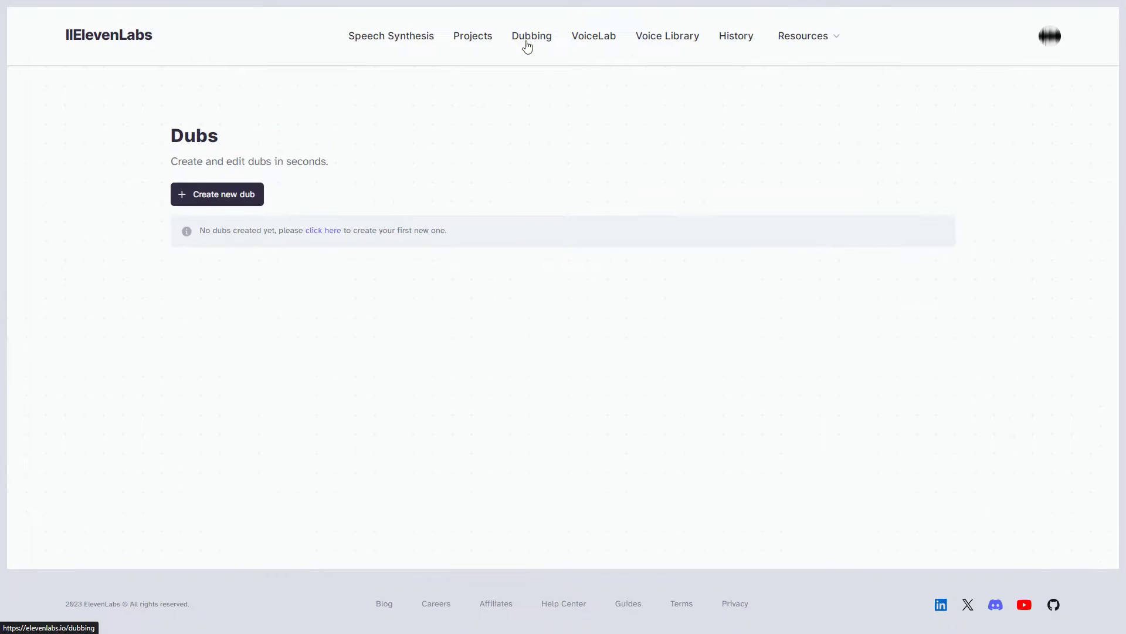
click(220, 199)
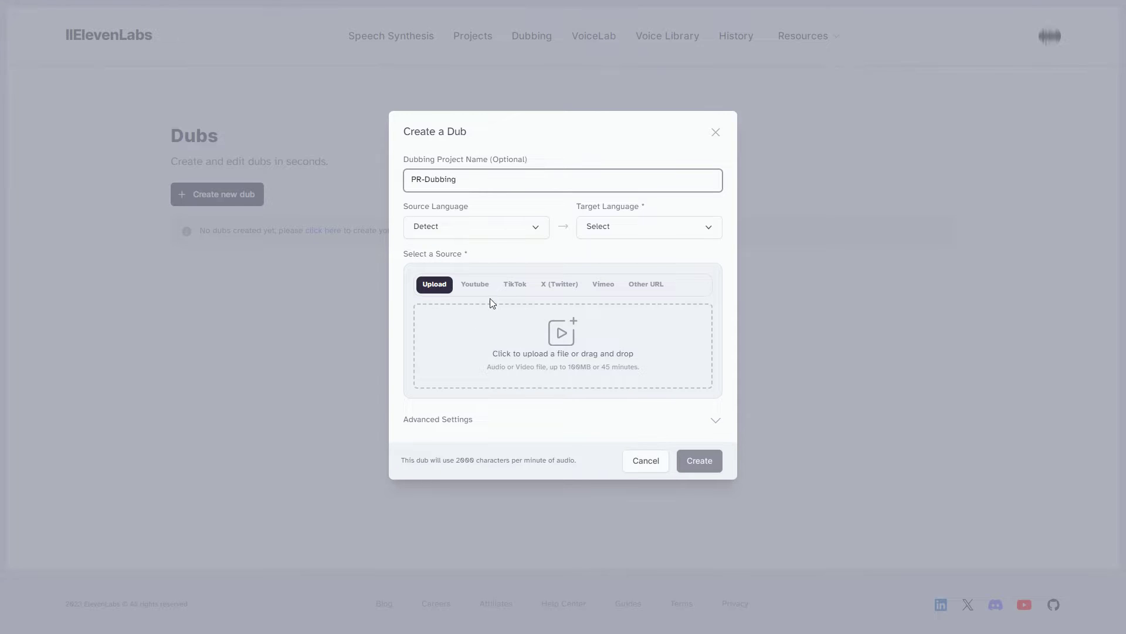
click(436, 287)
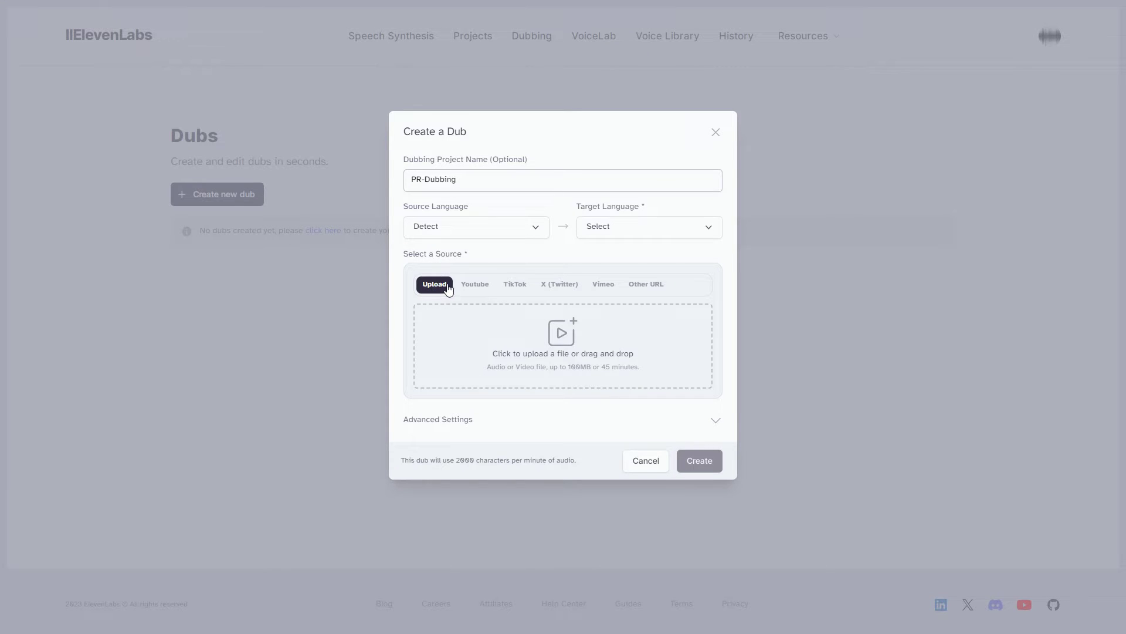
Look through the YouTube, TikTok, X, Vimeo and URL sources, then browse for Elon-Musk.mp4 to upload.
click(474, 285)
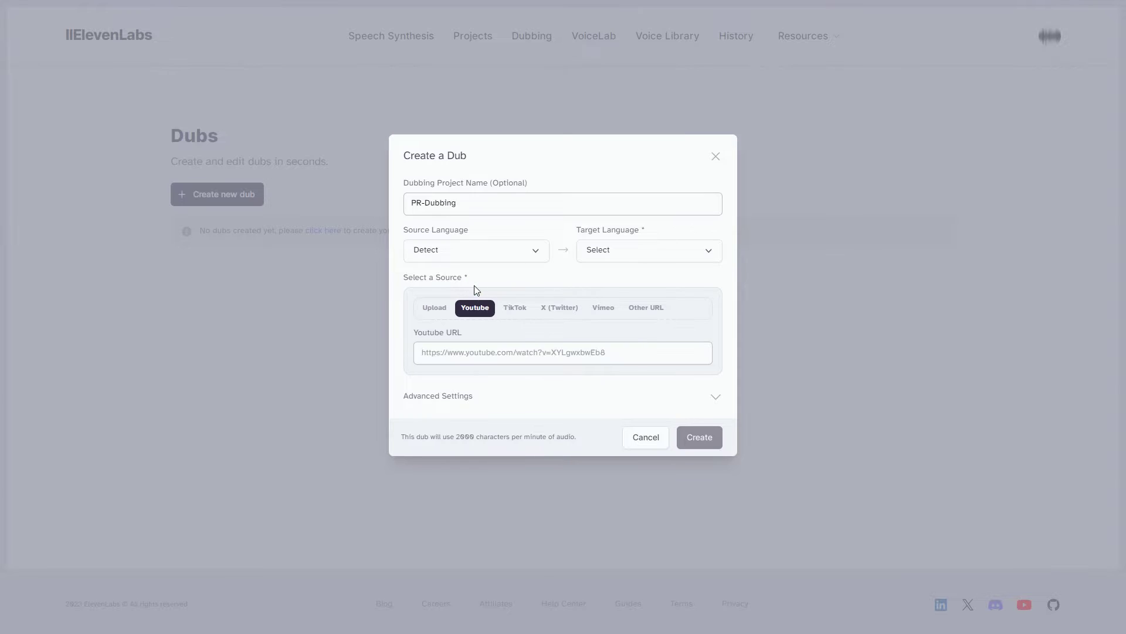
click(516, 313)
click(567, 317)
click(608, 317)
click(651, 315)
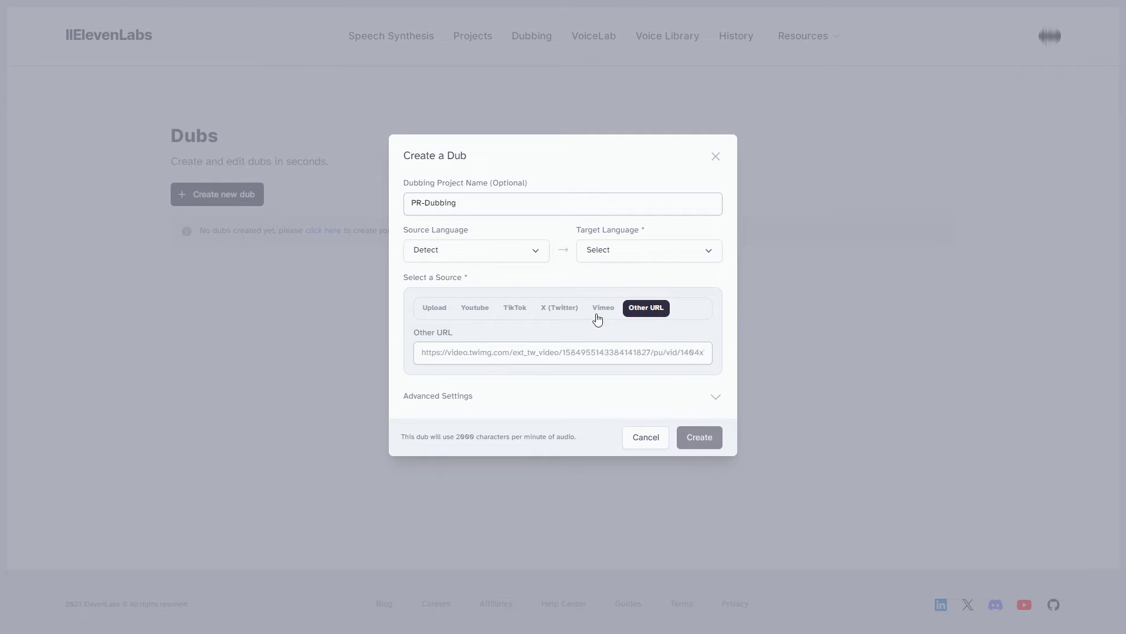
click(433, 311)
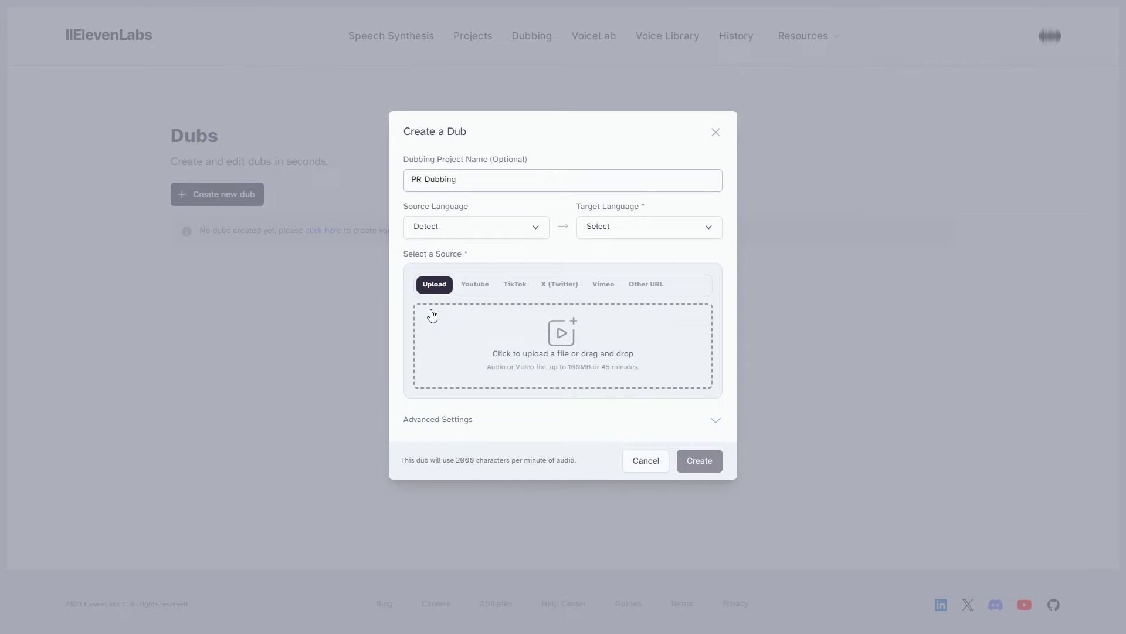
click(563, 338)
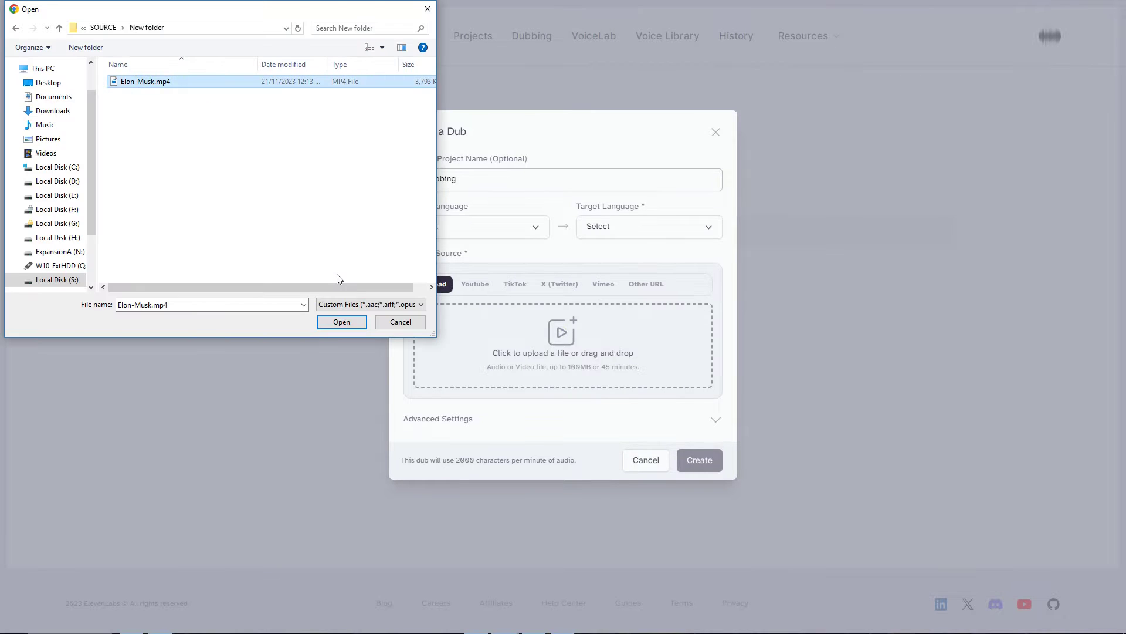
Load Elon-Musk.mp4 and set the source language to English and the target language to Spanish.
click(342, 322)
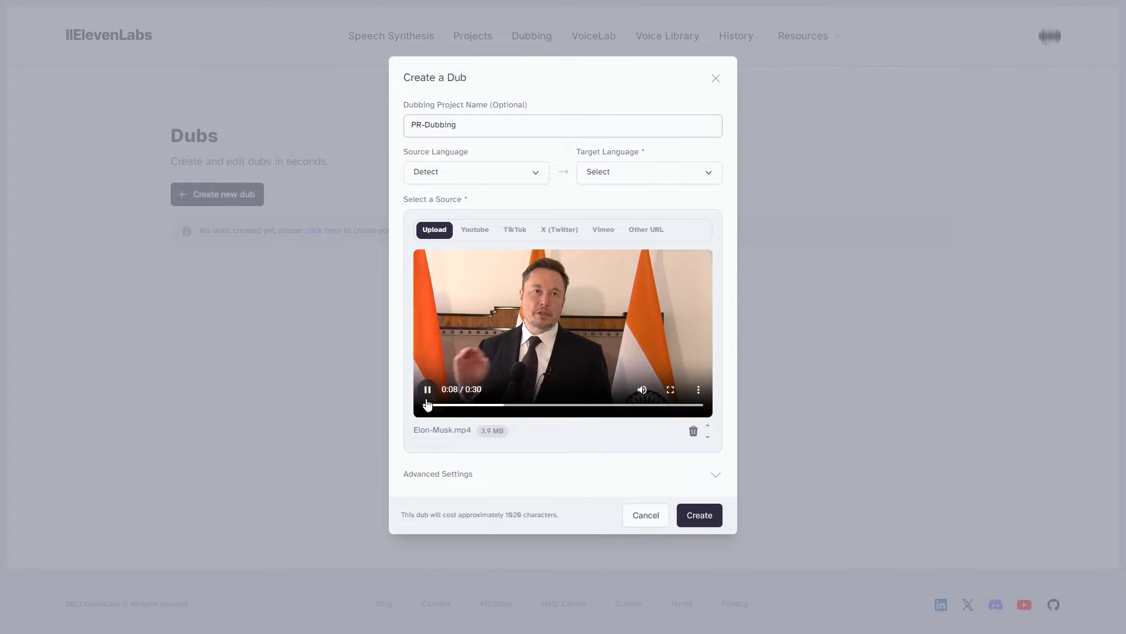
click(514, 184)
click(469, 217)
click(678, 176)
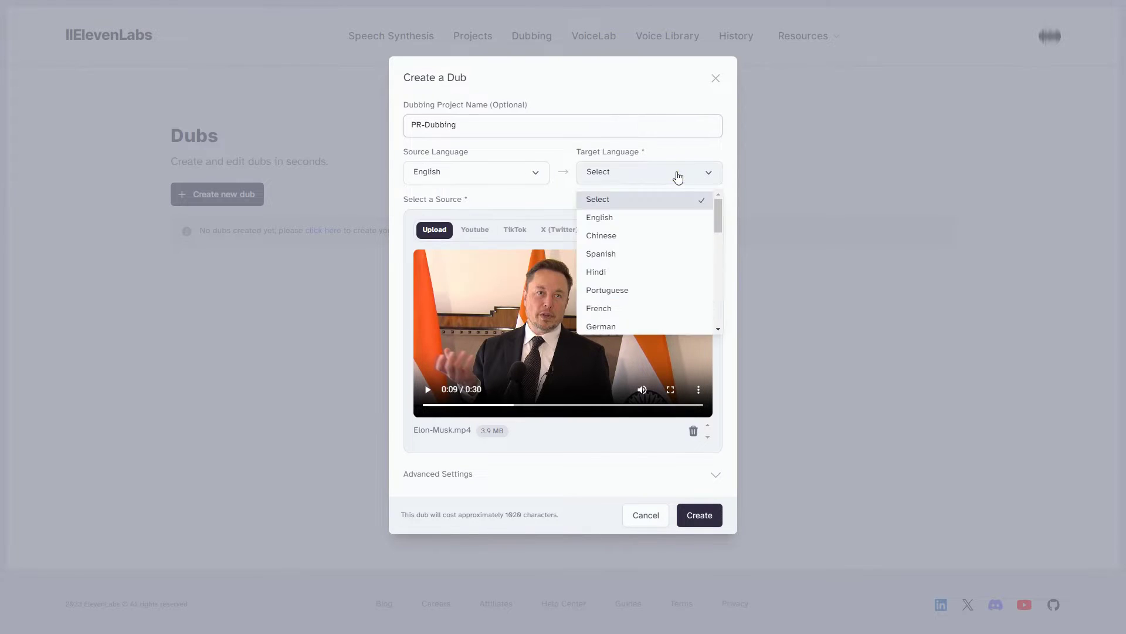
click(639, 271)
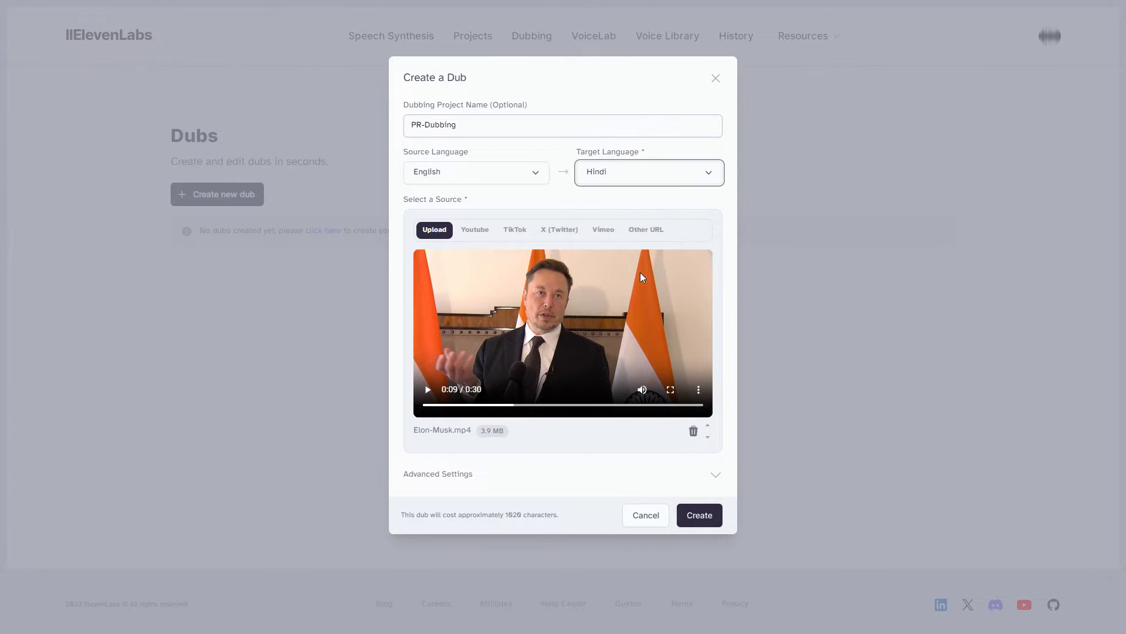
Check Advanced Settings, leaving the number of speakers on automatic detection.
click(716, 477)
click(707, 474)
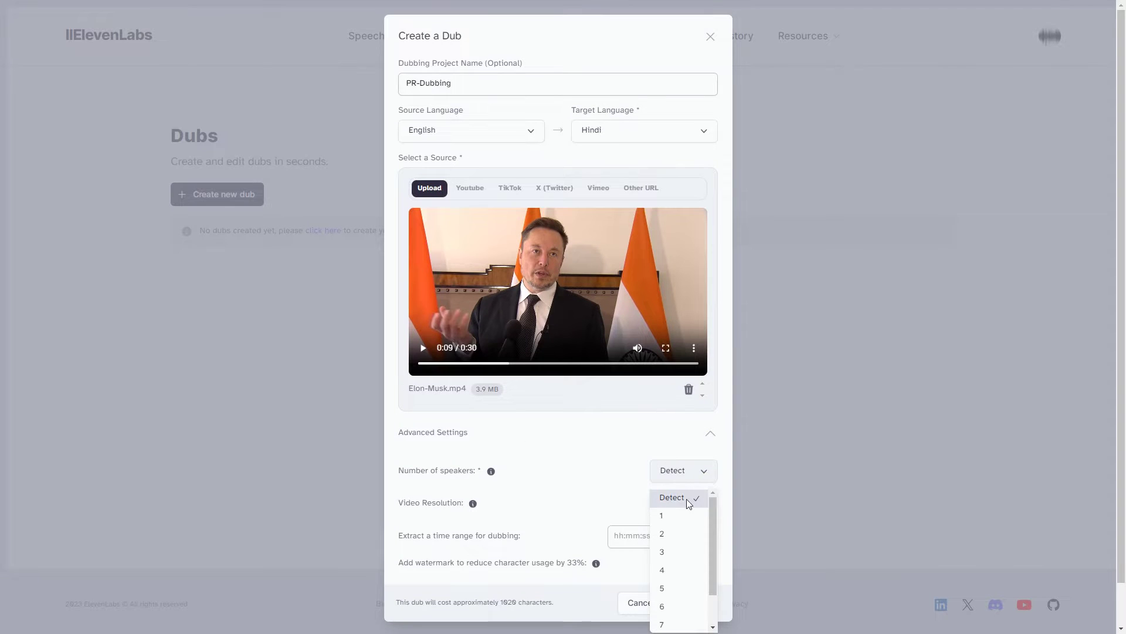
click(678, 503)
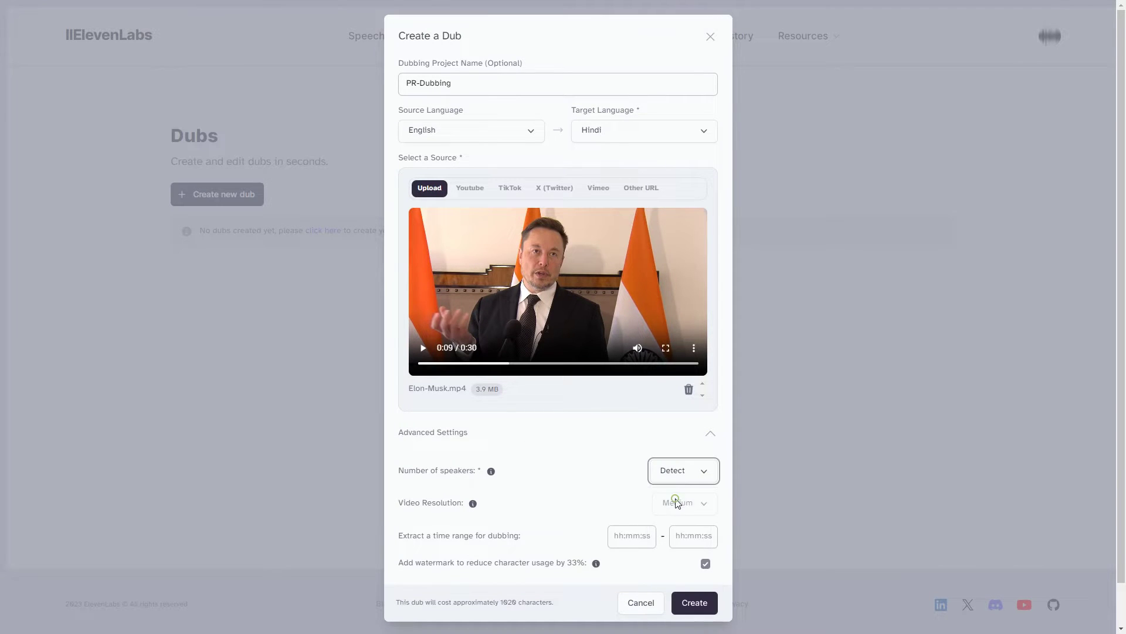
click(711, 434)
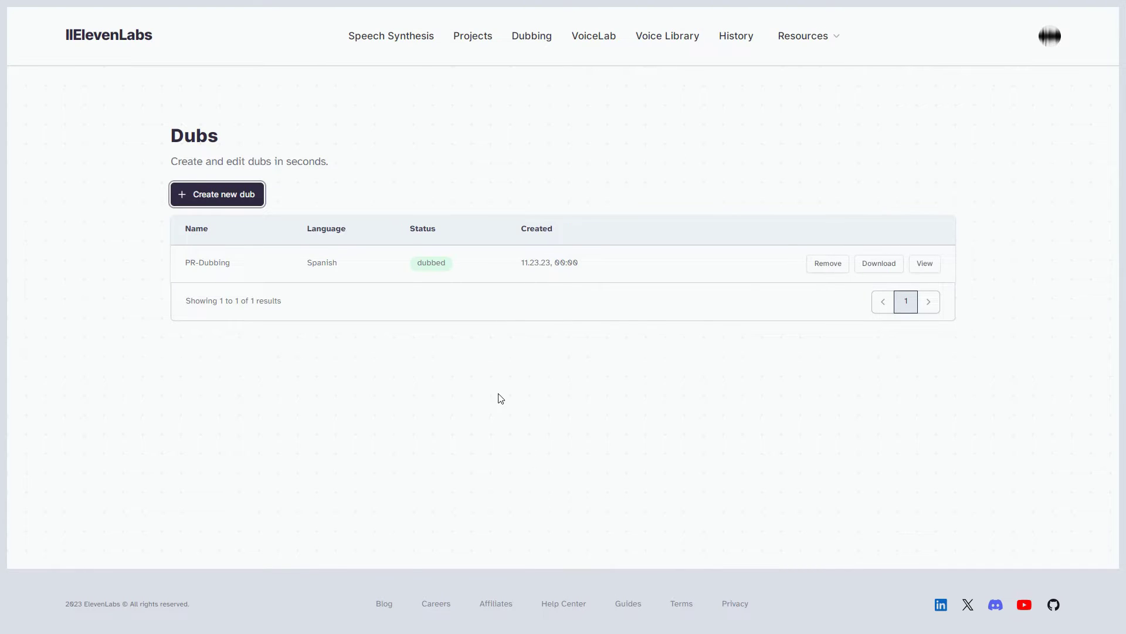
Preview the Spanish dub, then create a Hindi dub of the same video.
click(925, 263)
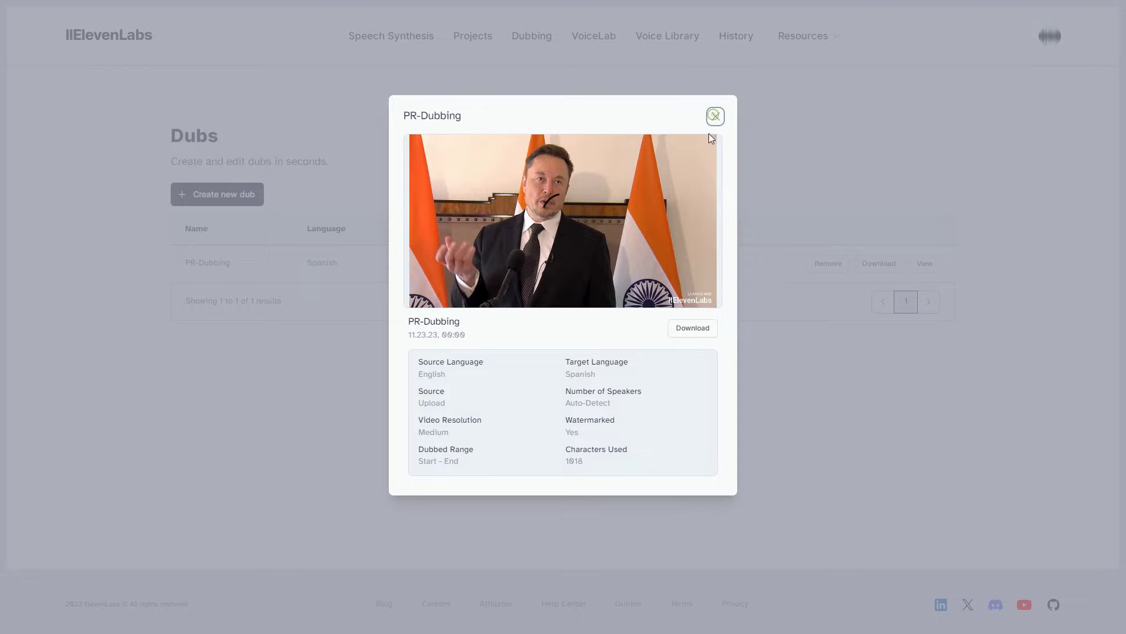
click(715, 116)
click(234, 199)
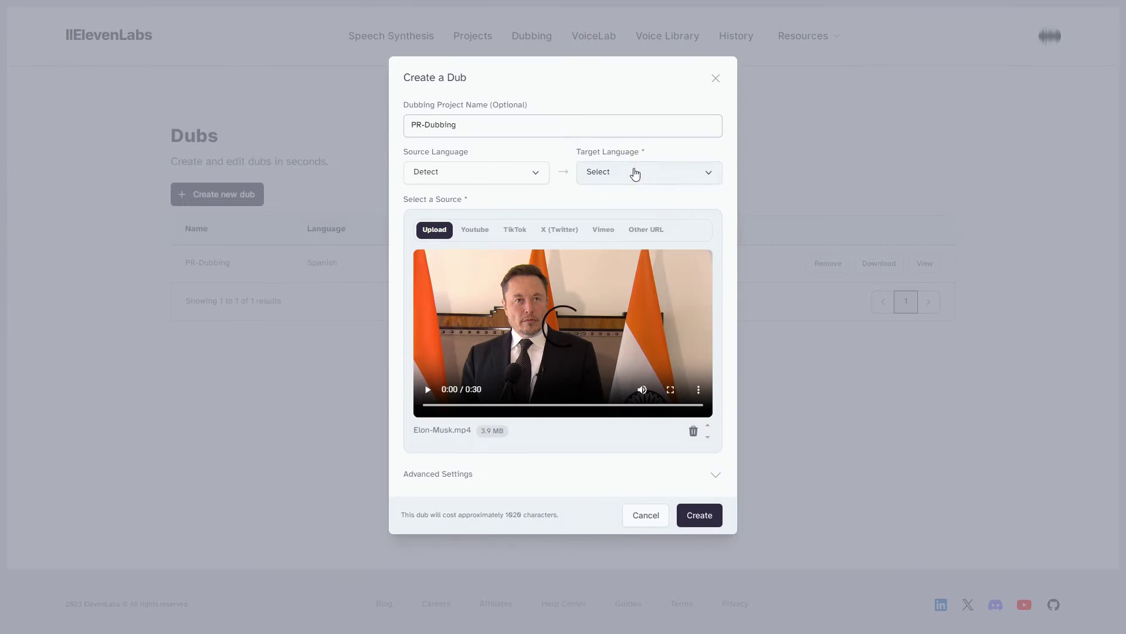
click(635, 174)
click(636, 269)
click(700, 515)
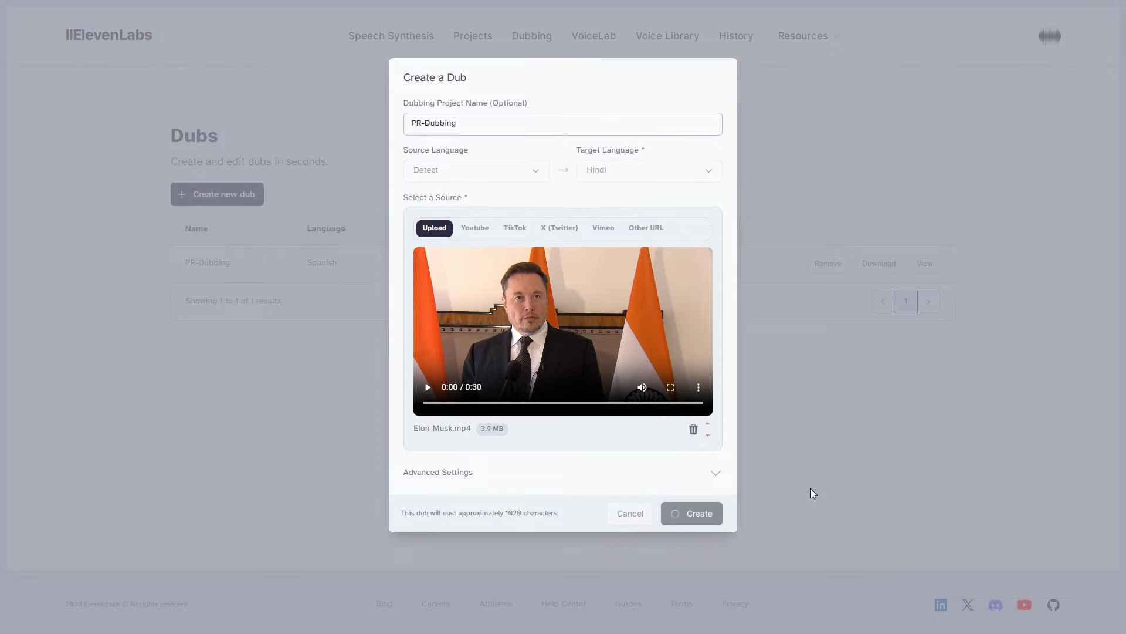
Preview the finished Hindi dub, then begin another new dub.
click(925, 263)
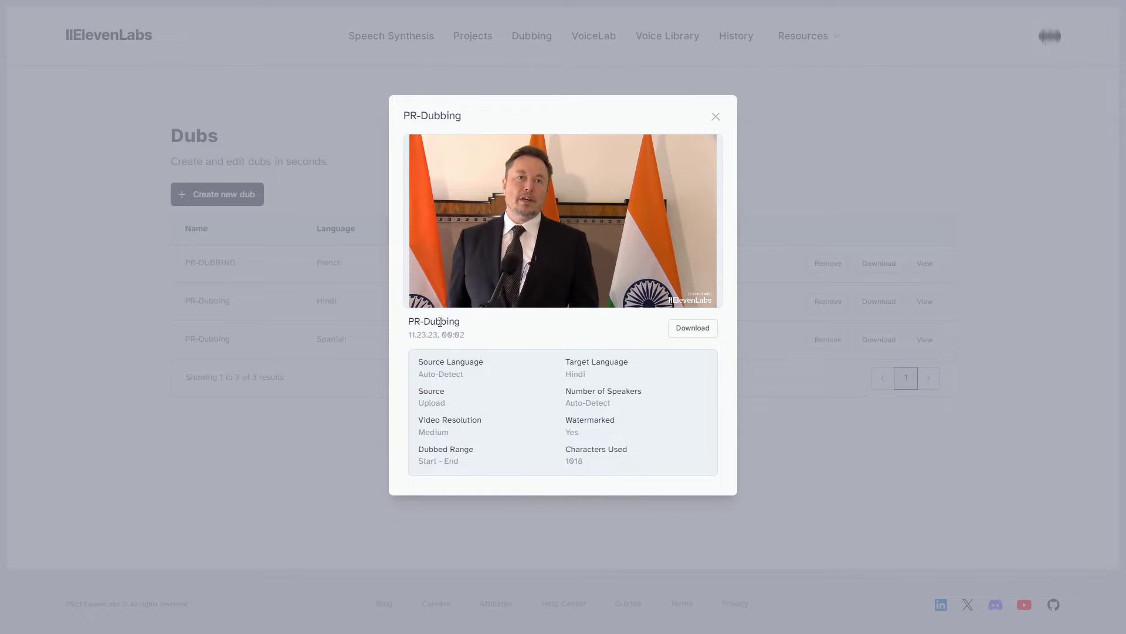
mouse_move(461, 292)
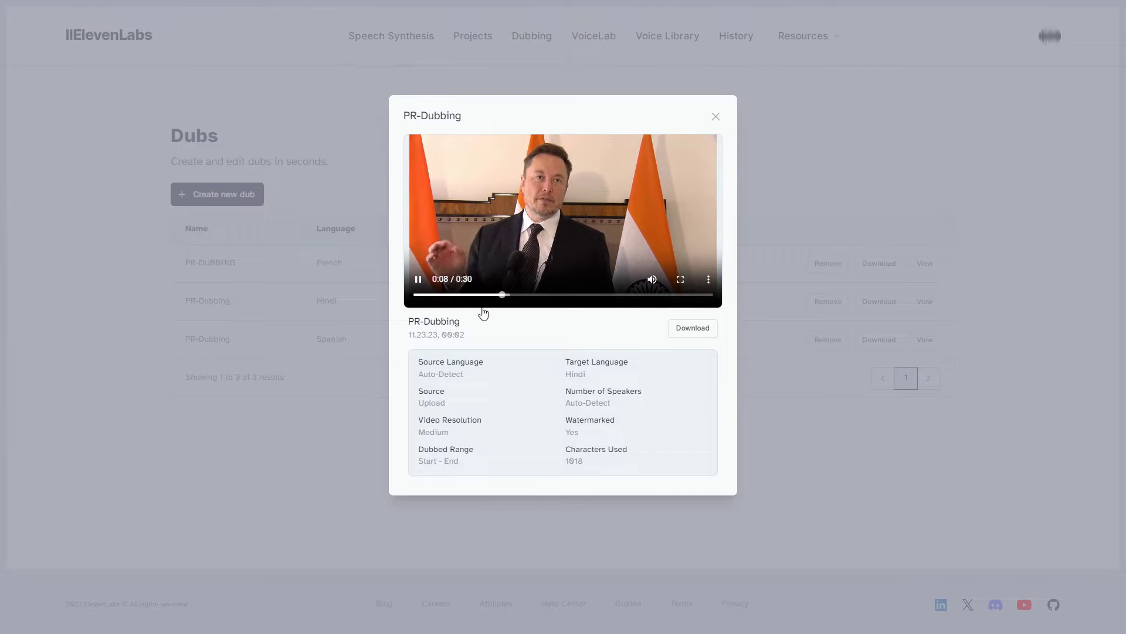
key(Escape)
click(233, 197)
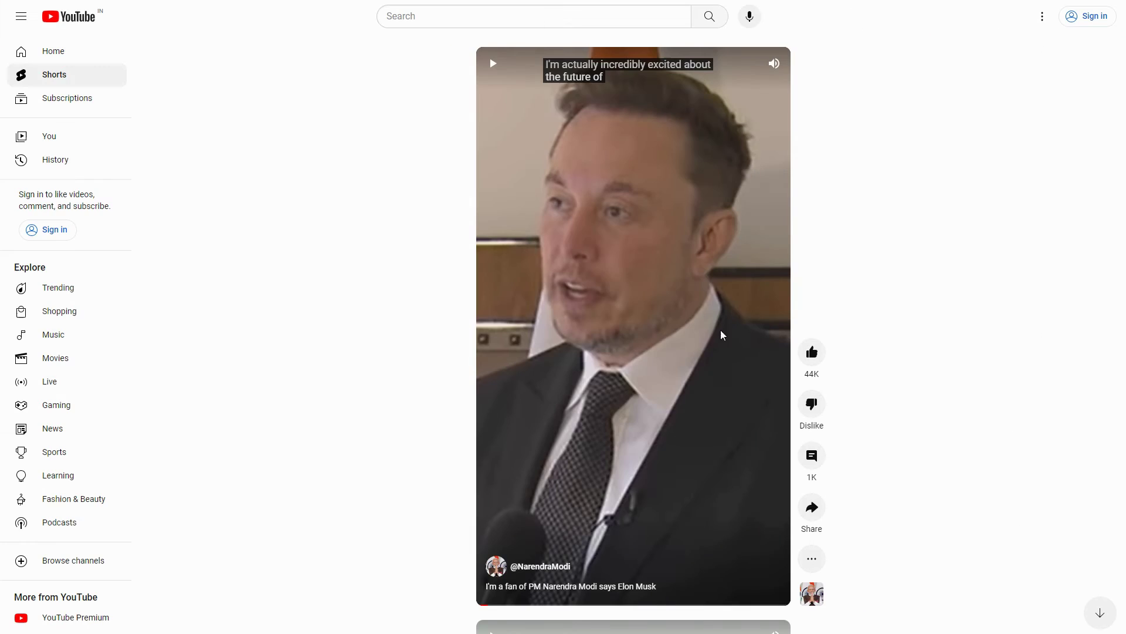
Copy the YouTube Short's link as the source and create a French dub from it.
right_click(605, 274)
click(660, 317)
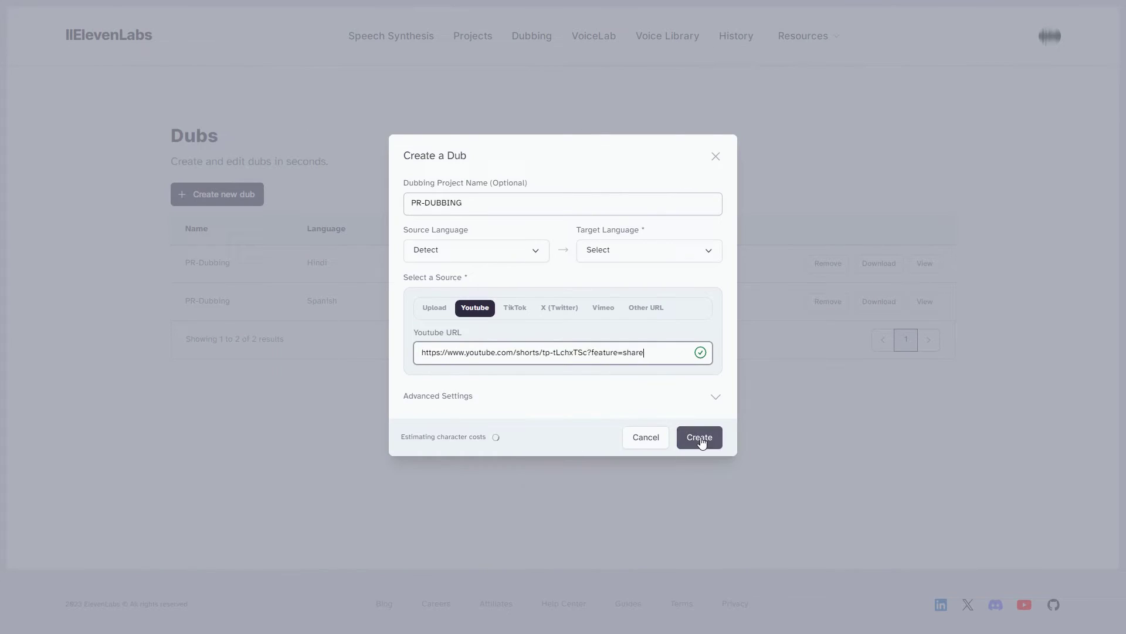
click(654, 252)
click(620, 385)
click(699, 437)
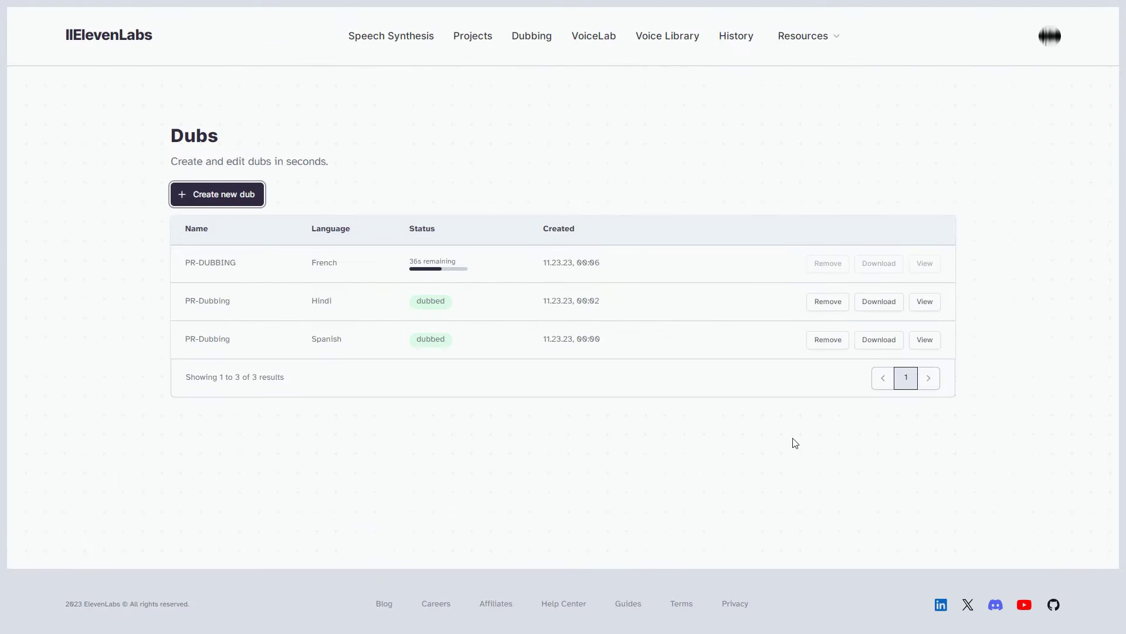
Open the finished French dub, play it and pause the preview.
click(925, 263)
click(418, 280)
click(418, 280)
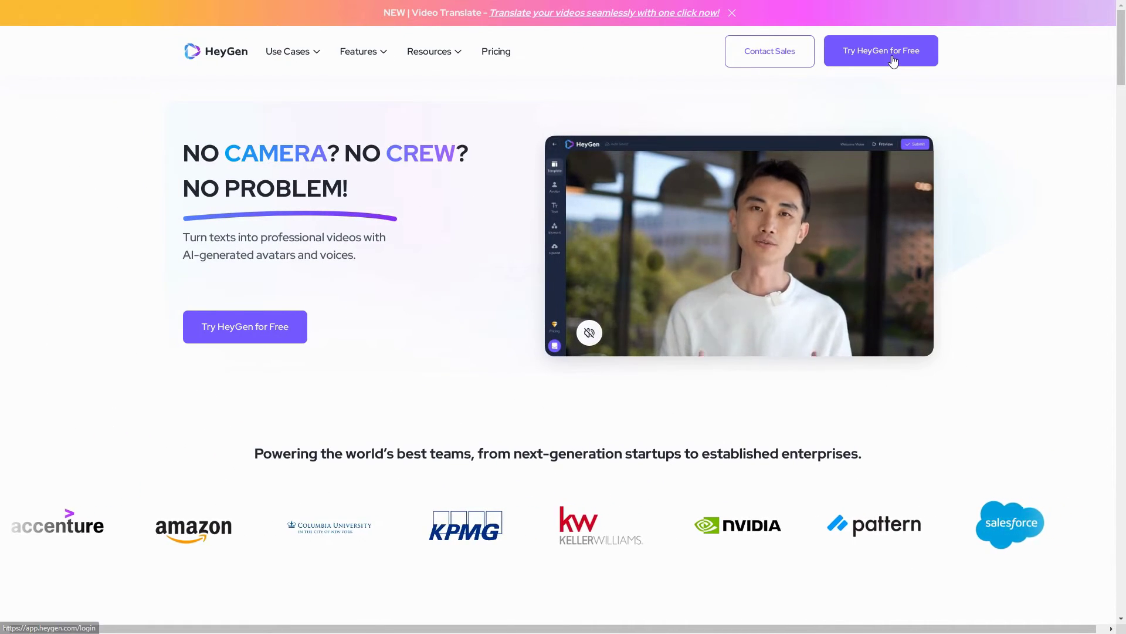
Sign in to HeyGen with the account e-mail and password, then open Labs' Video Translate.
click(882, 52)
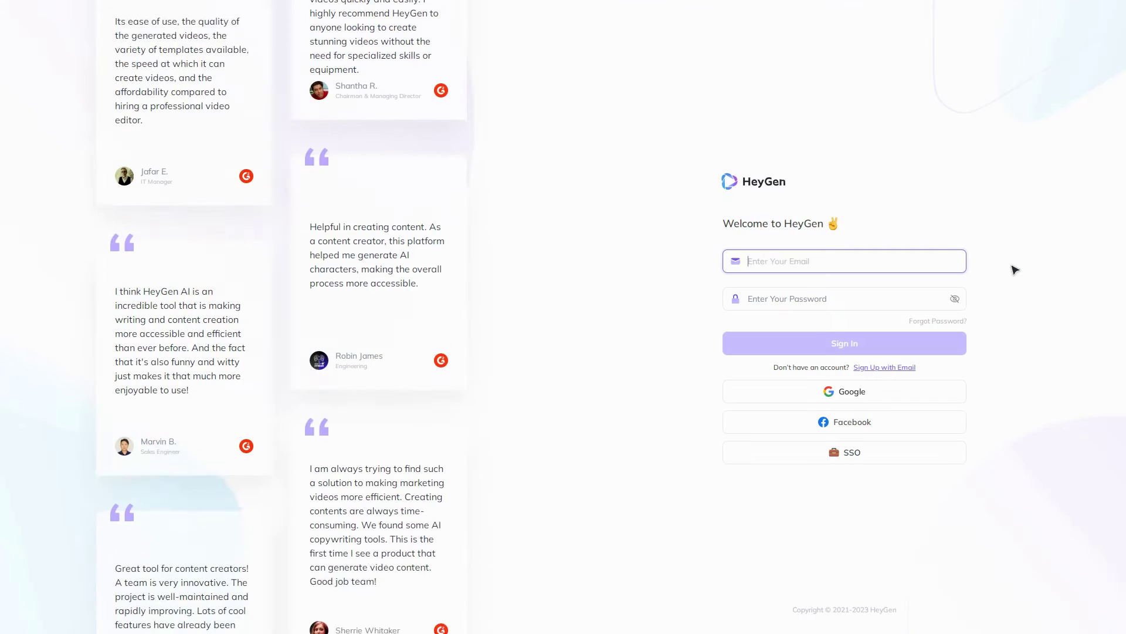
key(Tab)
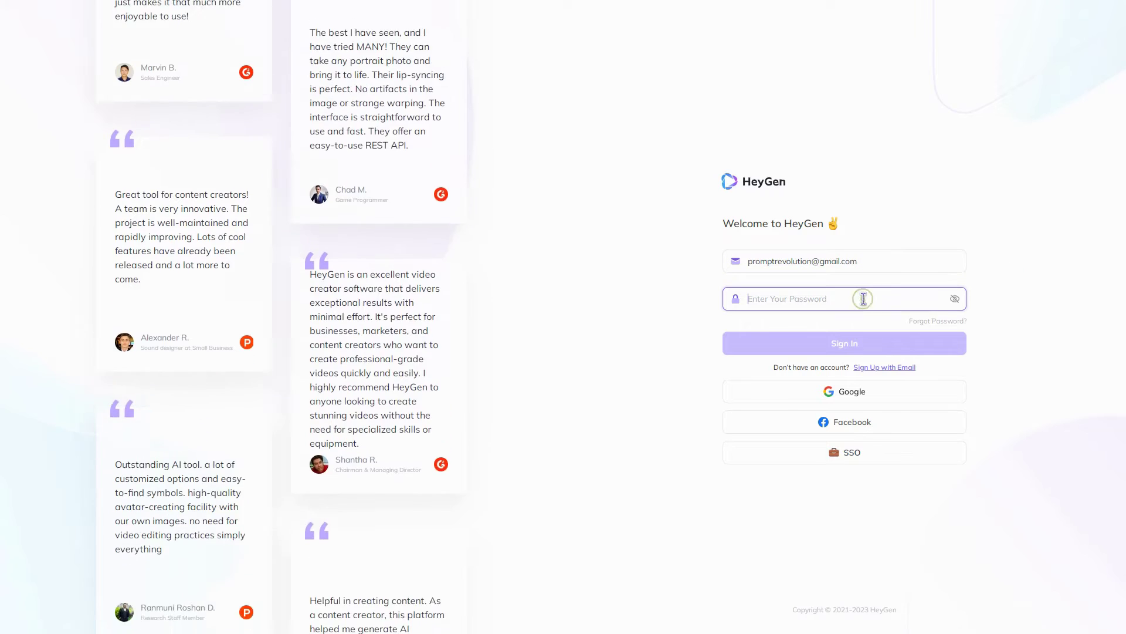
text(**************)
click(890, 344)
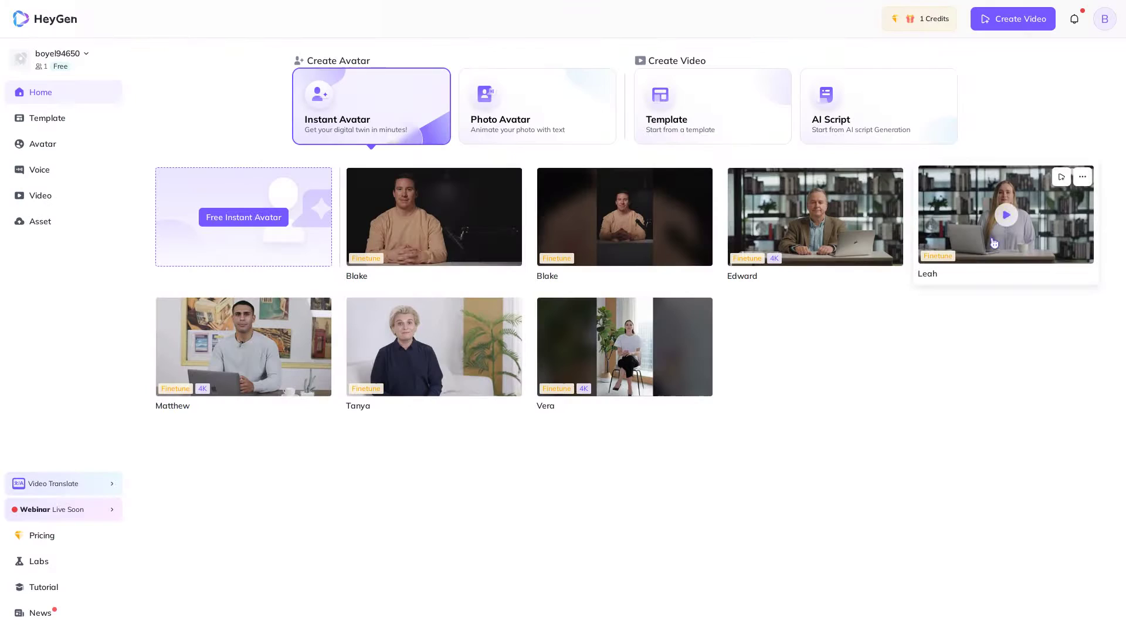
click(40, 564)
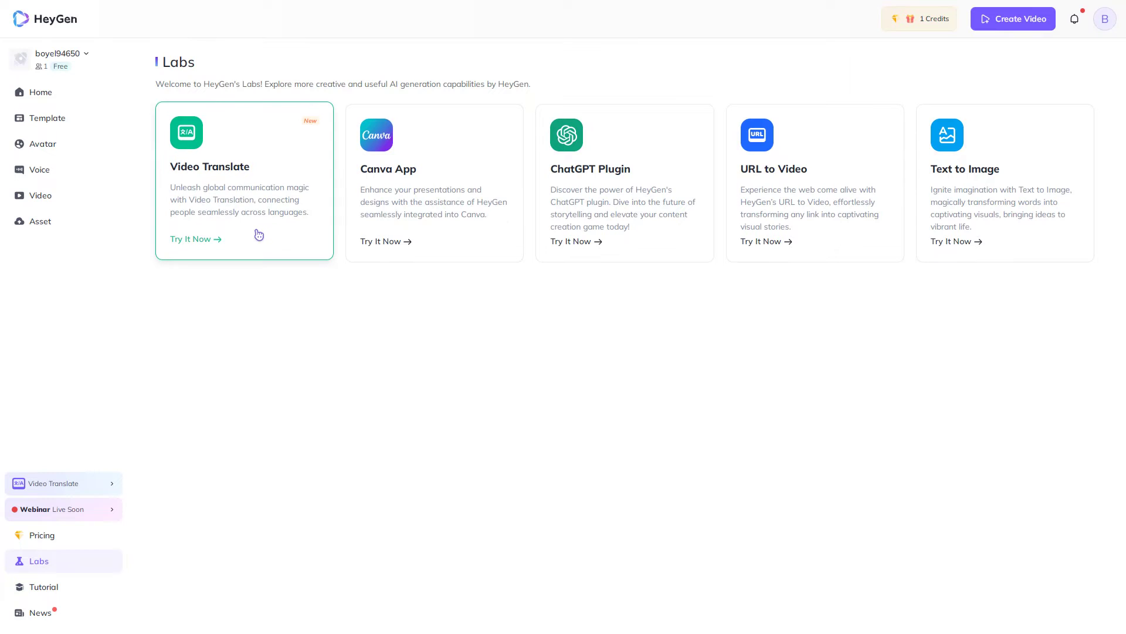
click(258, 234)
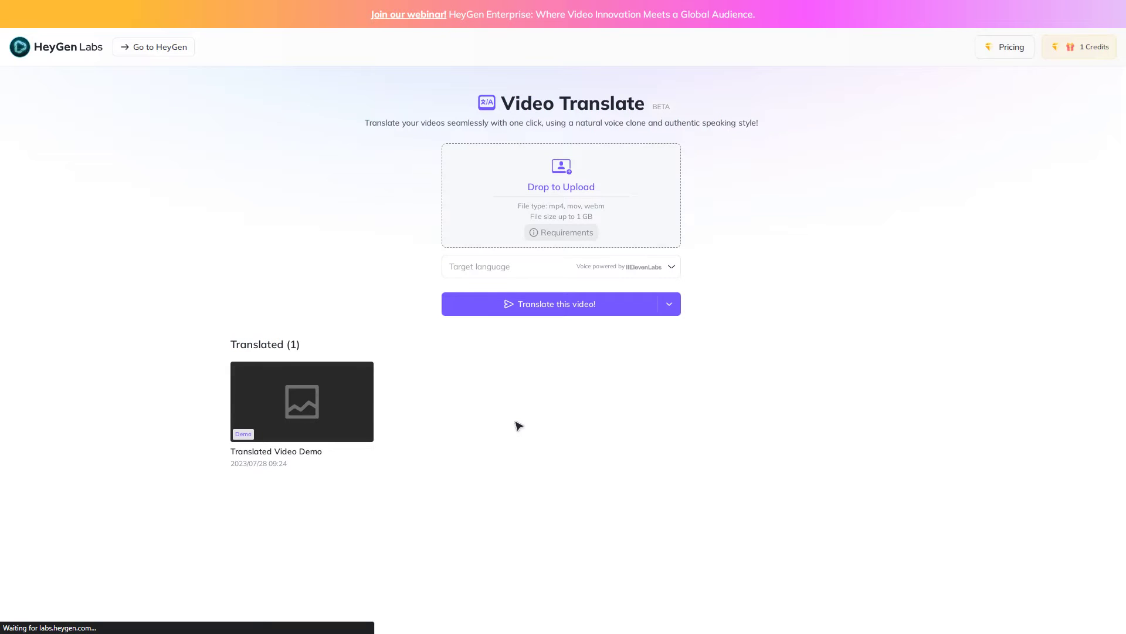
Upload Elon-Musk.mp4 to Video Translate.
click(559, 188)
click(134, 82)
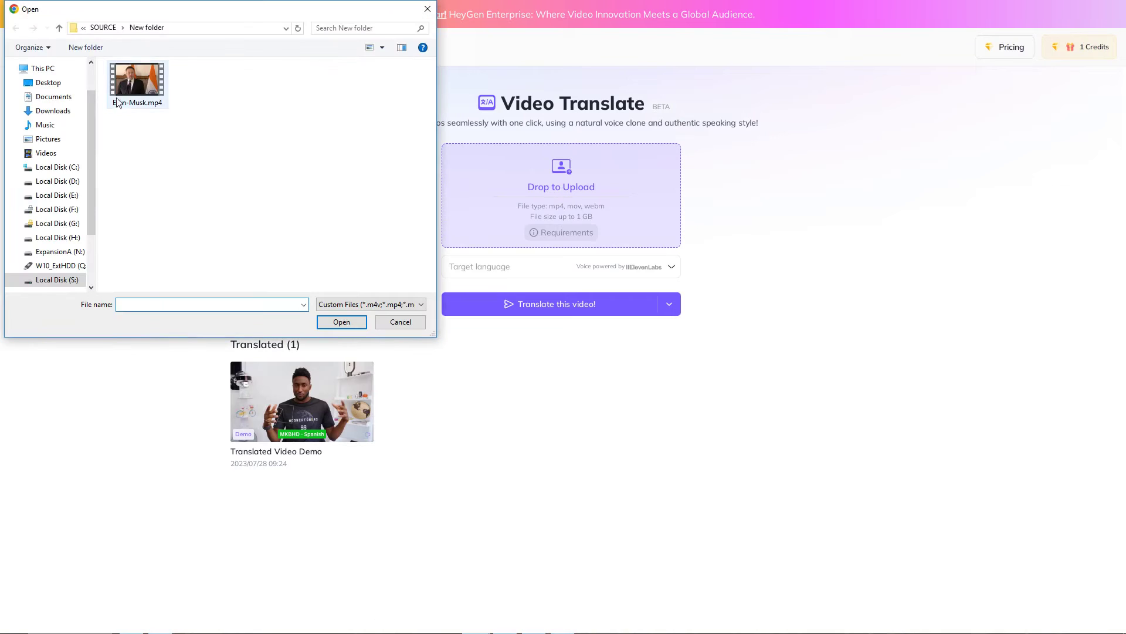
click(342, 322)
Choose French as the target language and submit the translation, confirming the credit charge.
click(550, 267)
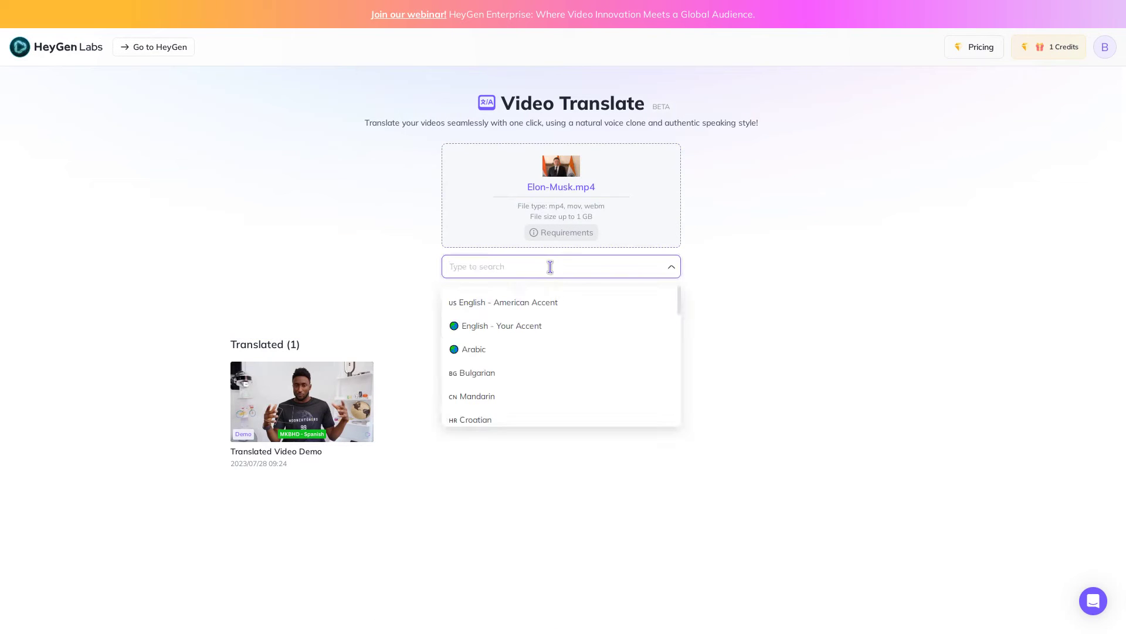
scroll(548, 377, down, 4)
click(516, 385)
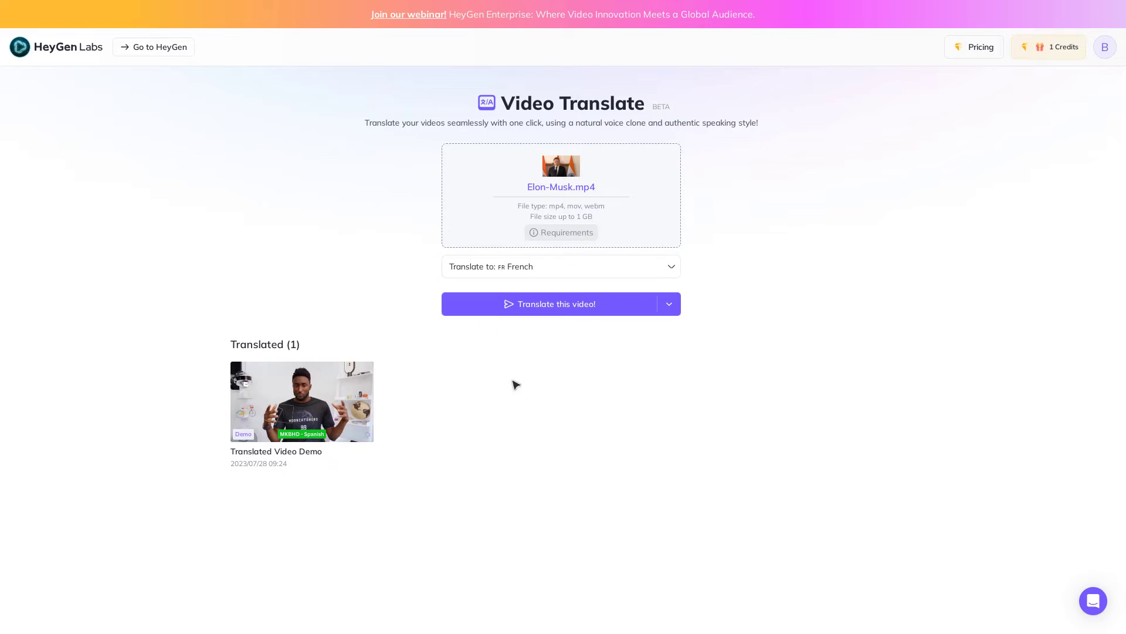
click(671, 313)
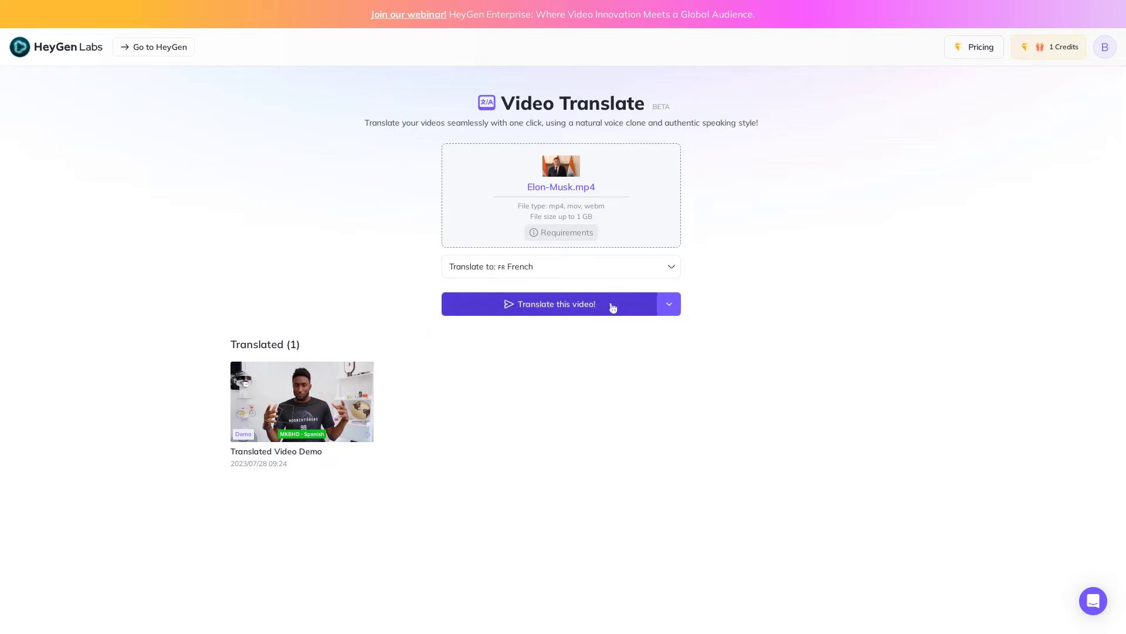
key(Return)
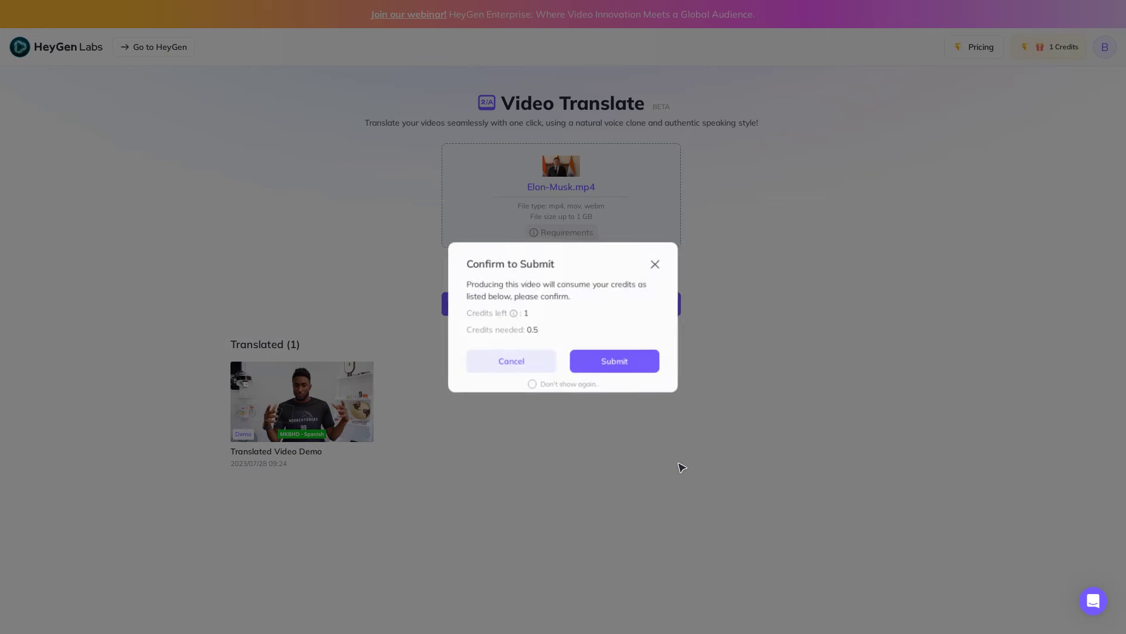
key(Return)
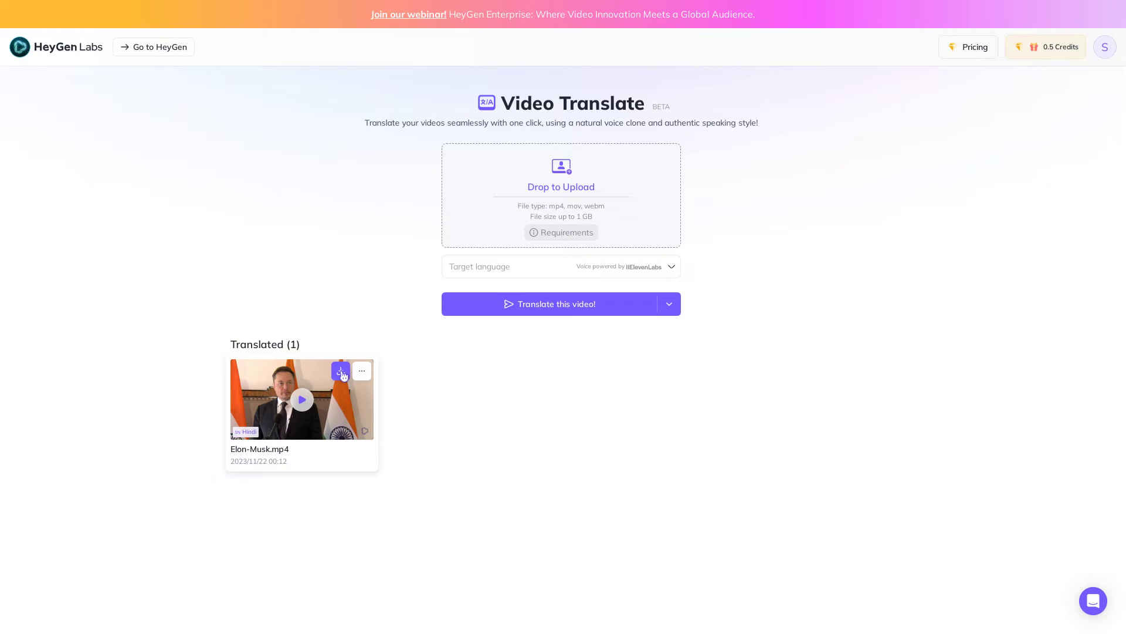
Play the translated Elon-Musk.mp4 card under Translated.
click(302, 401)
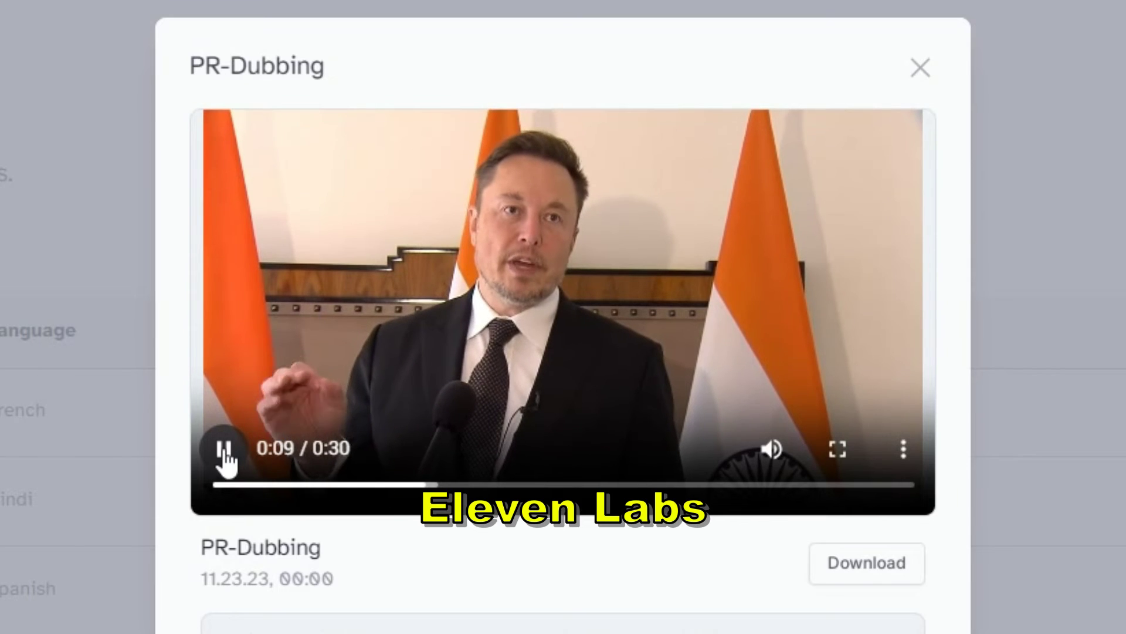
Pause the dubbed video and scroll through the subscription plan cards and prices.
click(224, 451)
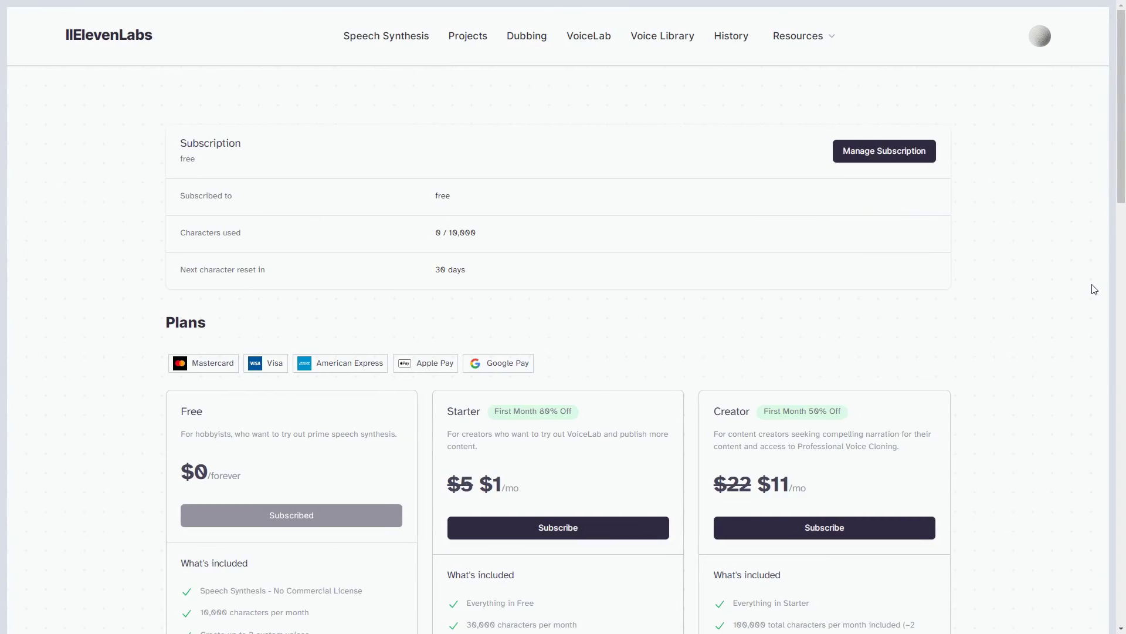
scroll(1095, 288, down, 1)
scroll(1095, 289, down, 10)
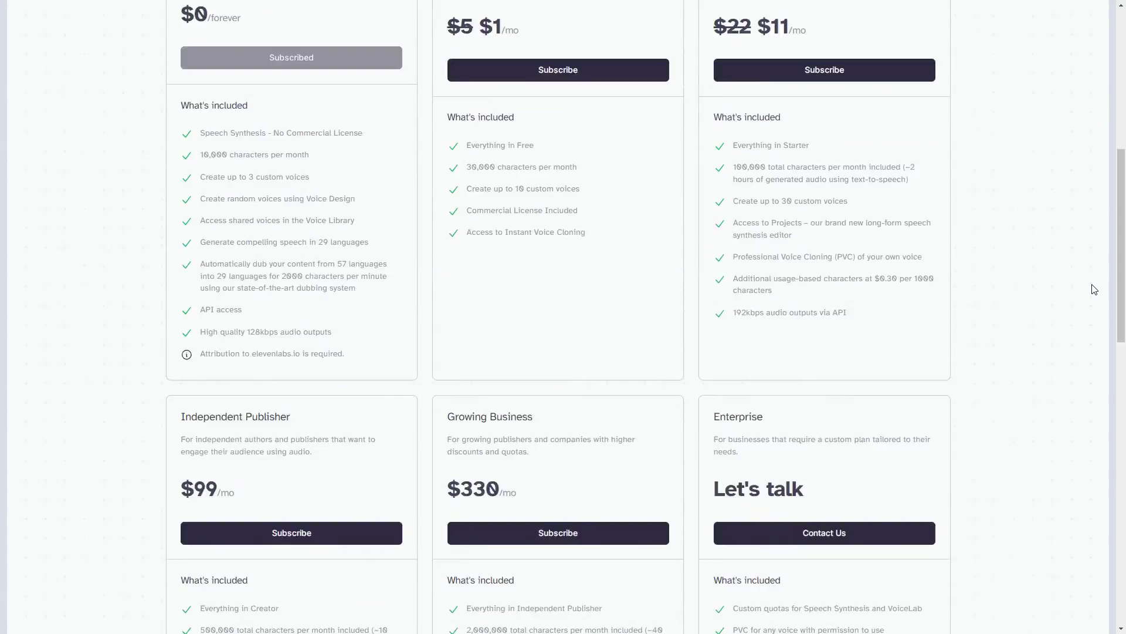
scroll(1094, 288, down, 5)
scroll(1094, 288, up, 5)
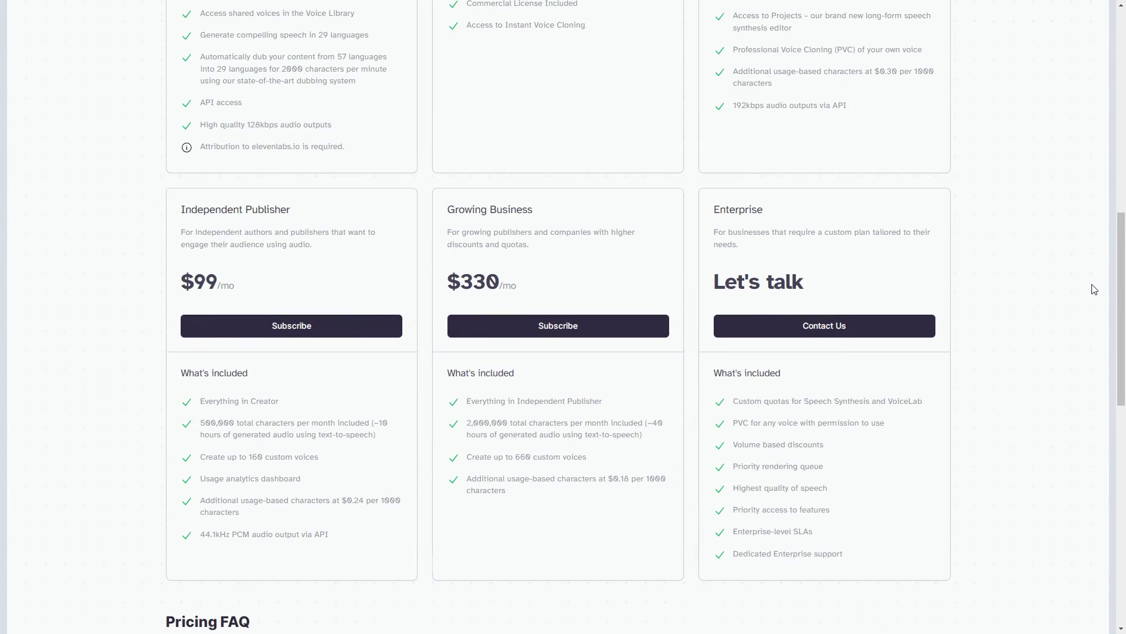
scroll(1095, 288, up, 7)
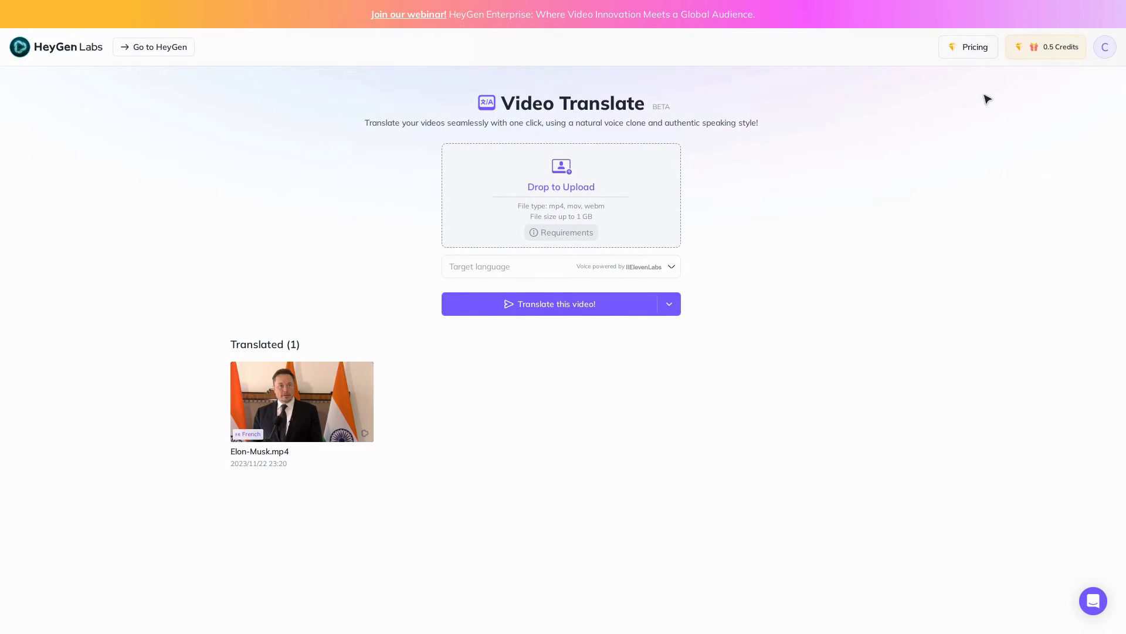
Show HeyGen's monthly pricing with the Creator plan slider at 15 credits for $29/month.
click(978, 50)
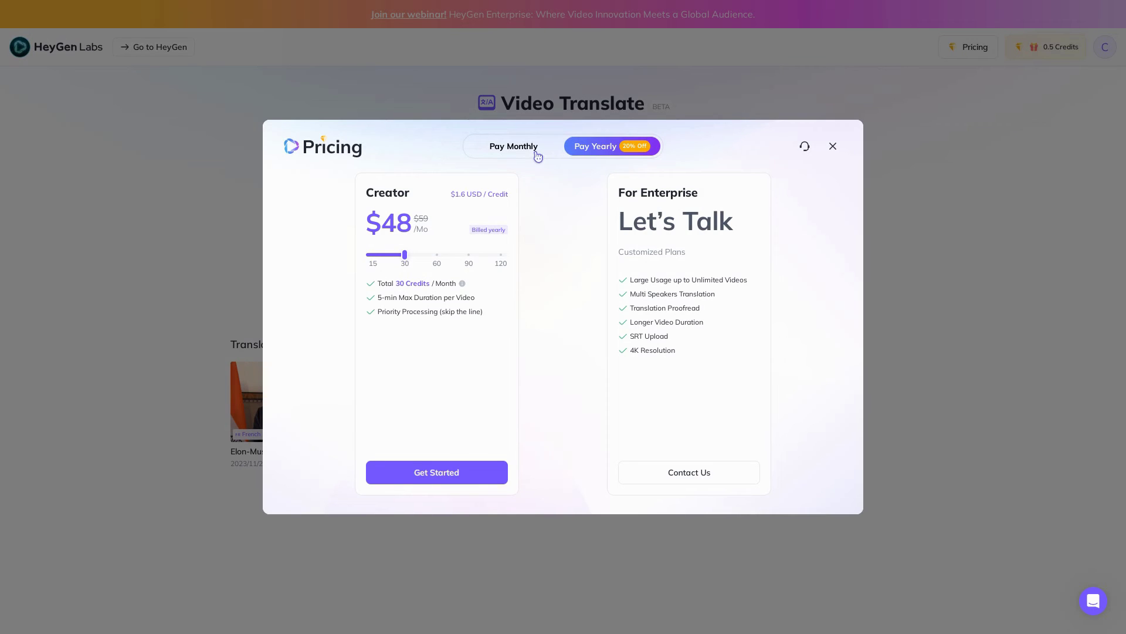
click(538, 154)
drag(392, 257, 501, 260)
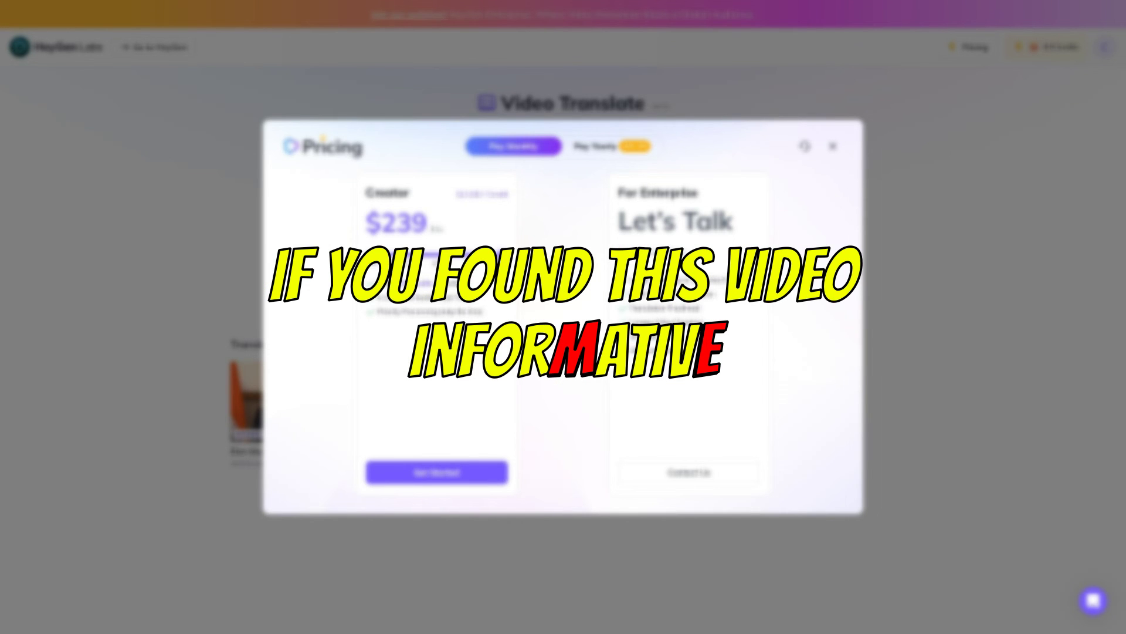
drag(501, 260, 373, 260)
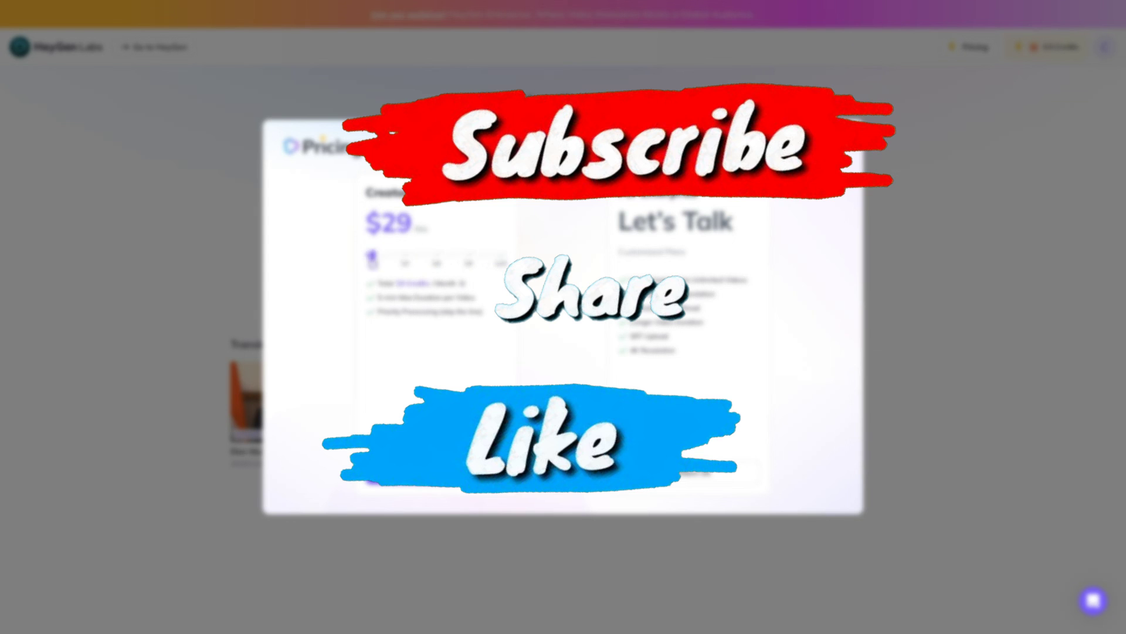